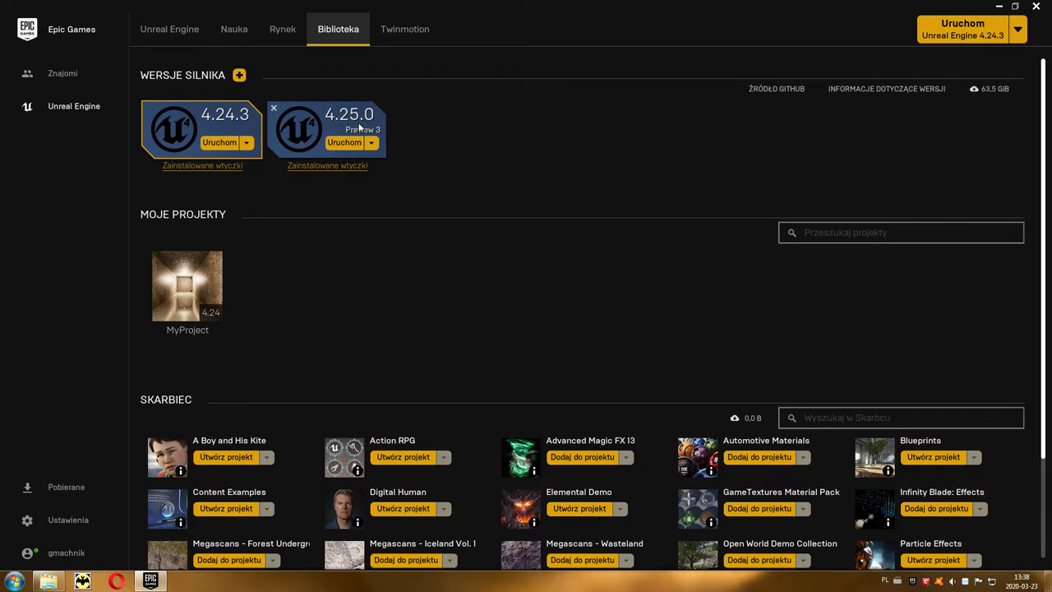
- Remove the uninstalled 4.23.1 engine slot from the launcher's engine library
left_click(238, 76)
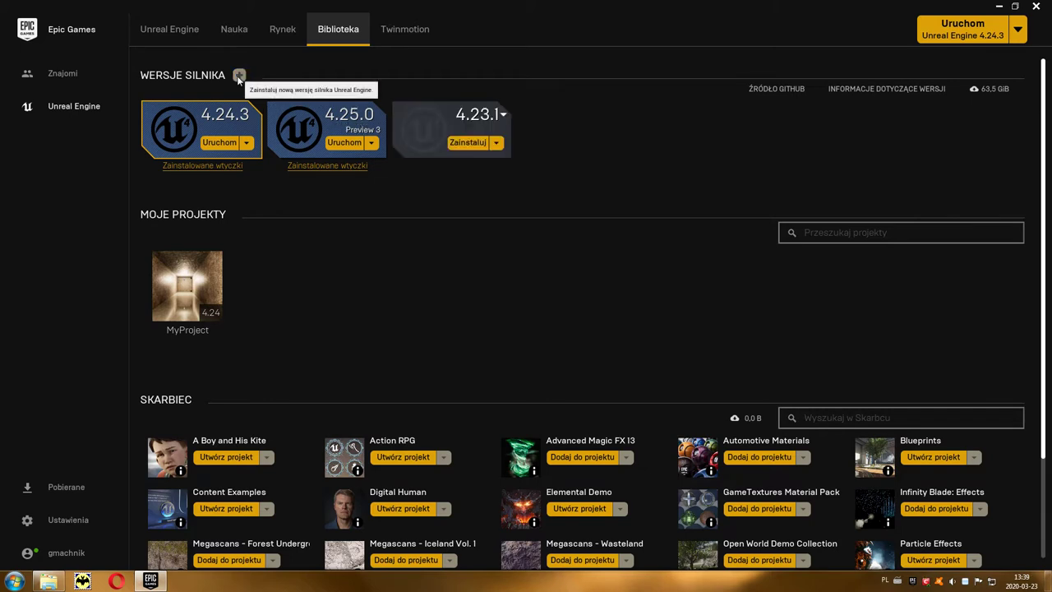
left_click(503, 118)
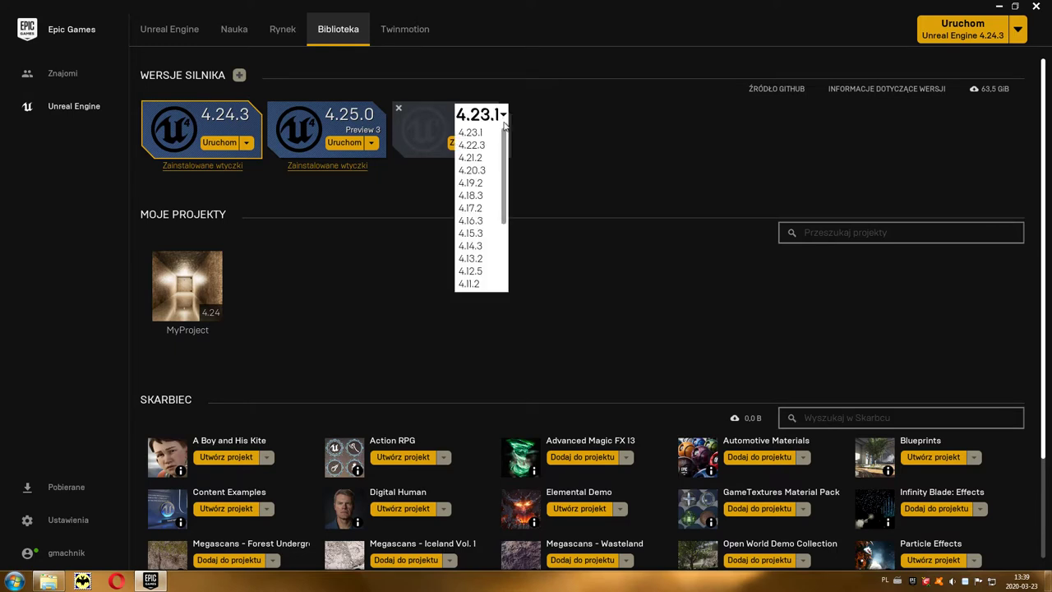
left_click_drag(504, 138, 504, 218)
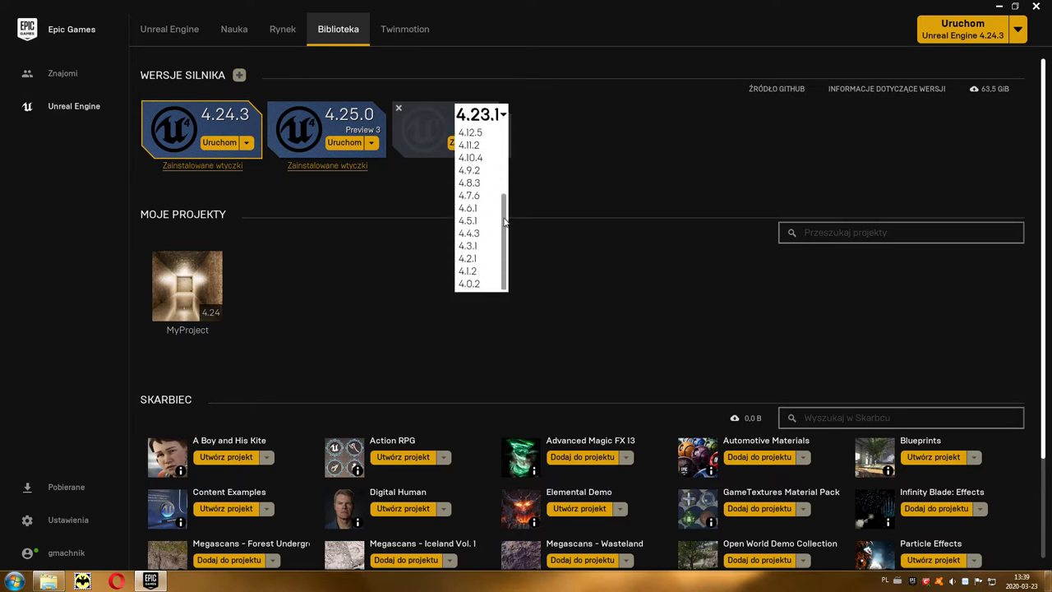
left_click(529, 144)
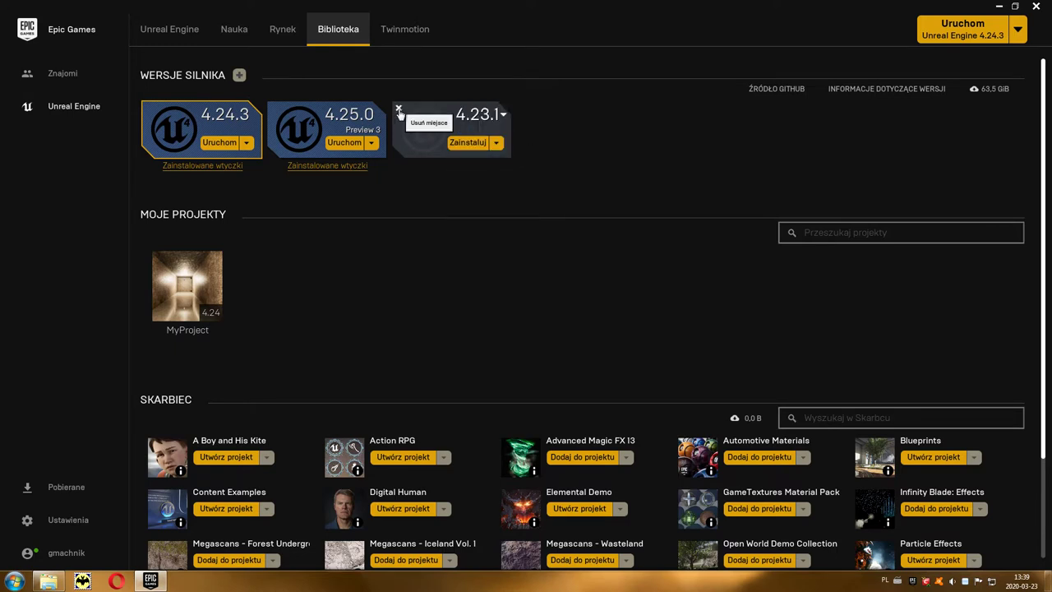
left_click(398, 111)
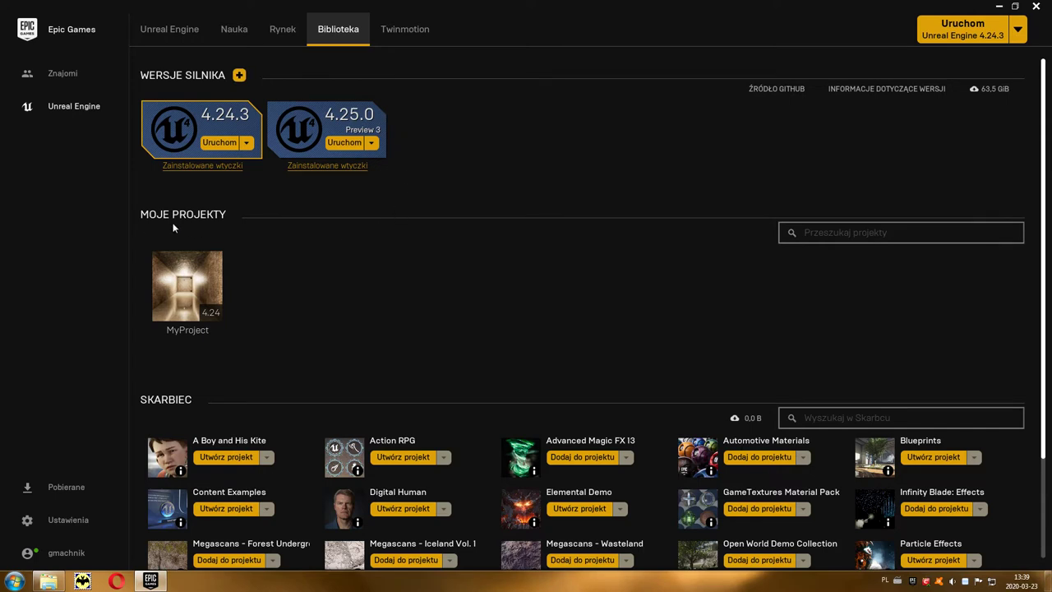
mouse_move(215, 317)
- With engine 4.25.0, create a Games > First Person project named MyProject2
left_click(344, 143)
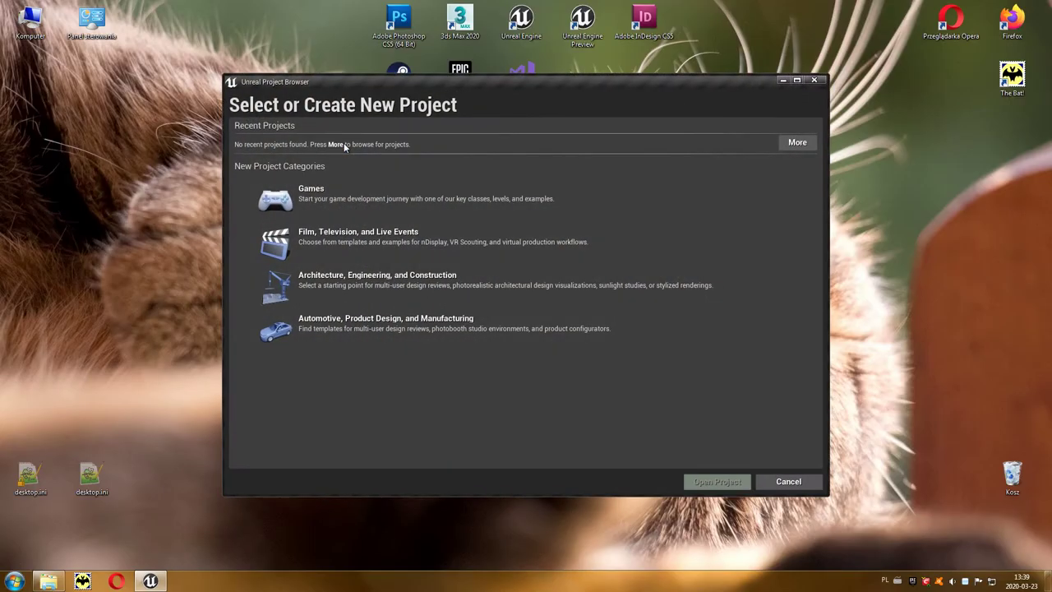
left_click(387, 212)
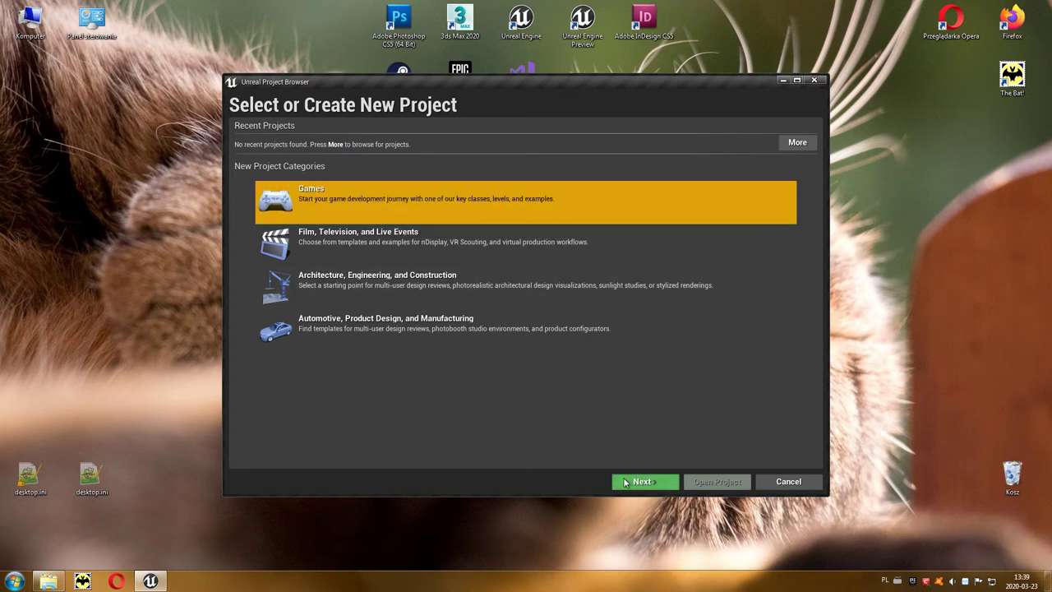
left_click(627, 482)
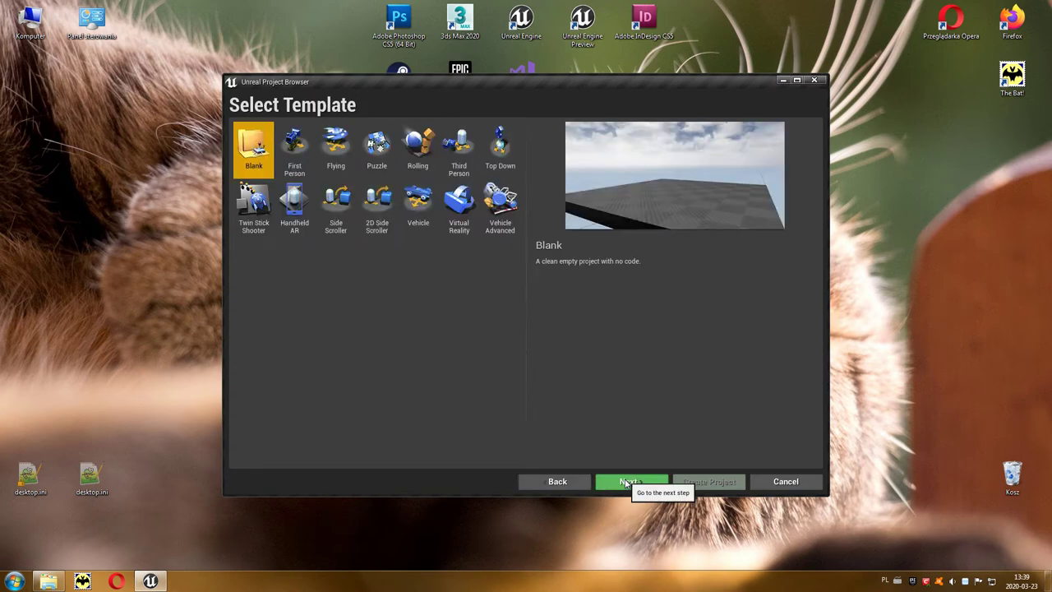
left_click(294, 171)
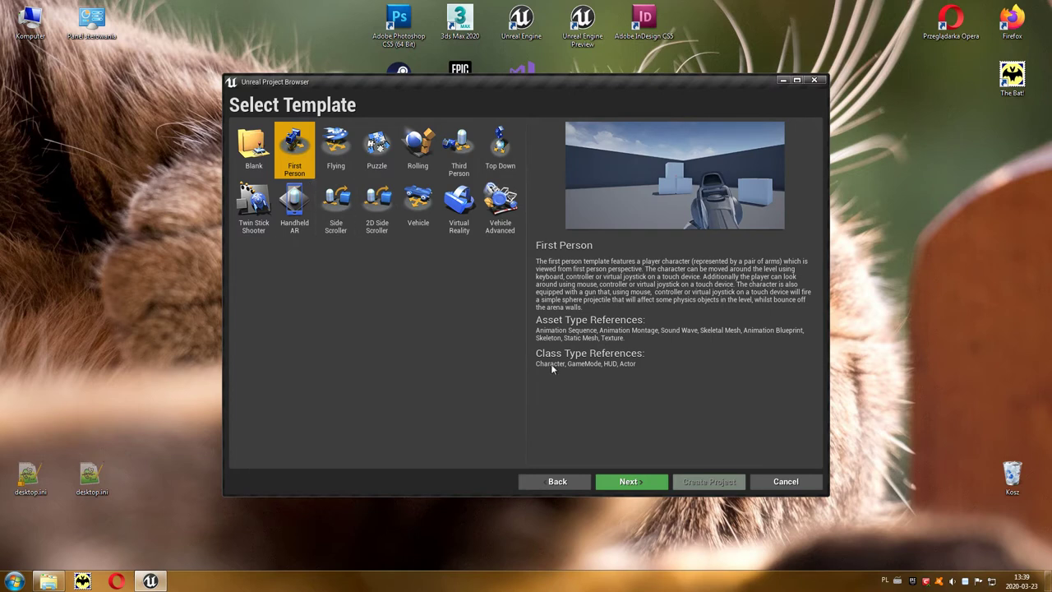
left_click(633, 481)
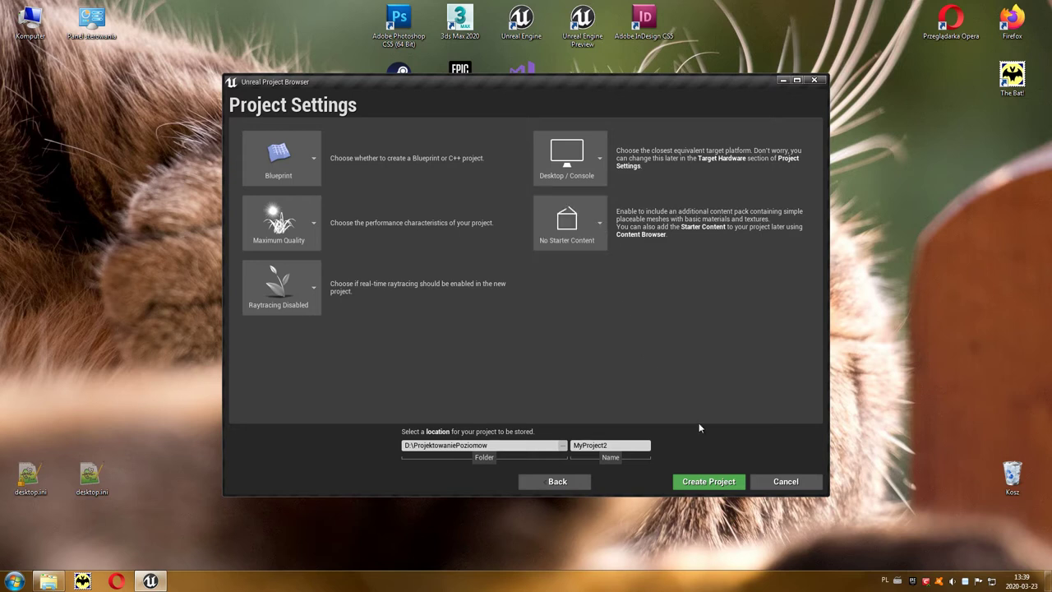
left_click(731, 484)
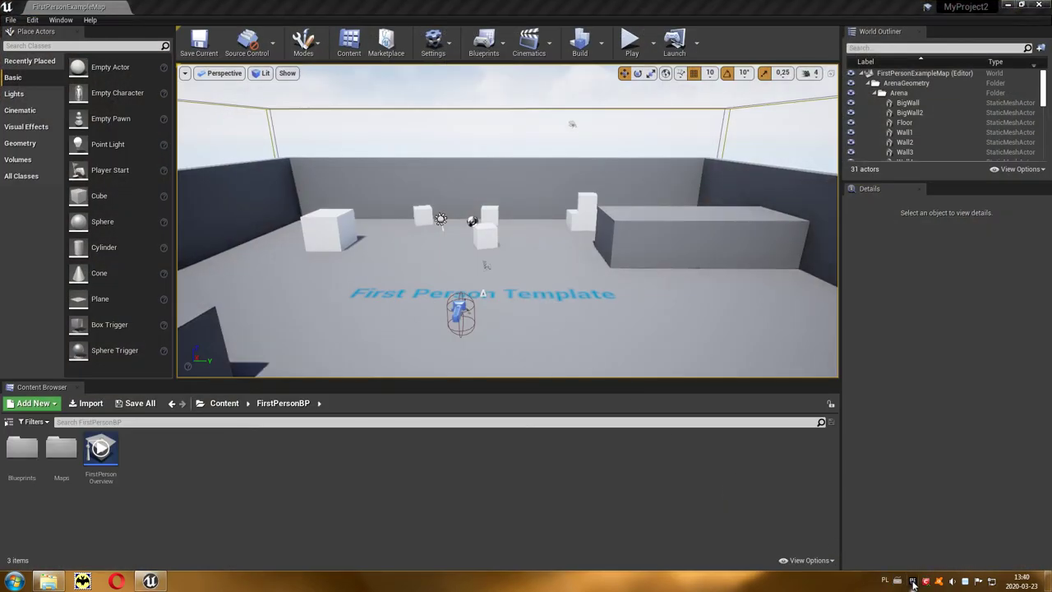
- Launch the old MyProject from the Epic Games Launcher library
left_click(913, 582)
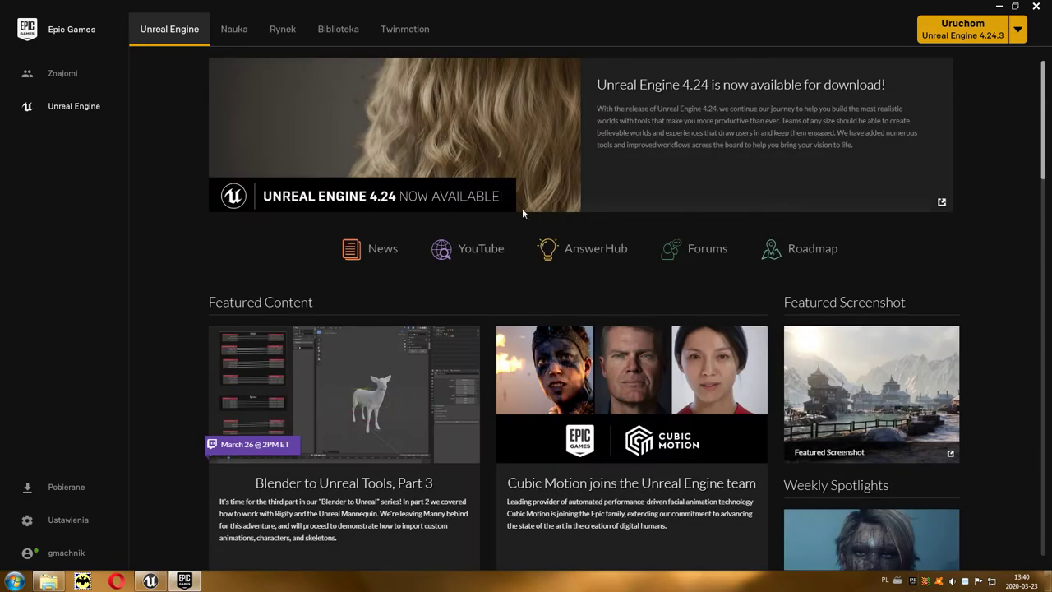
left_click(352, 31)
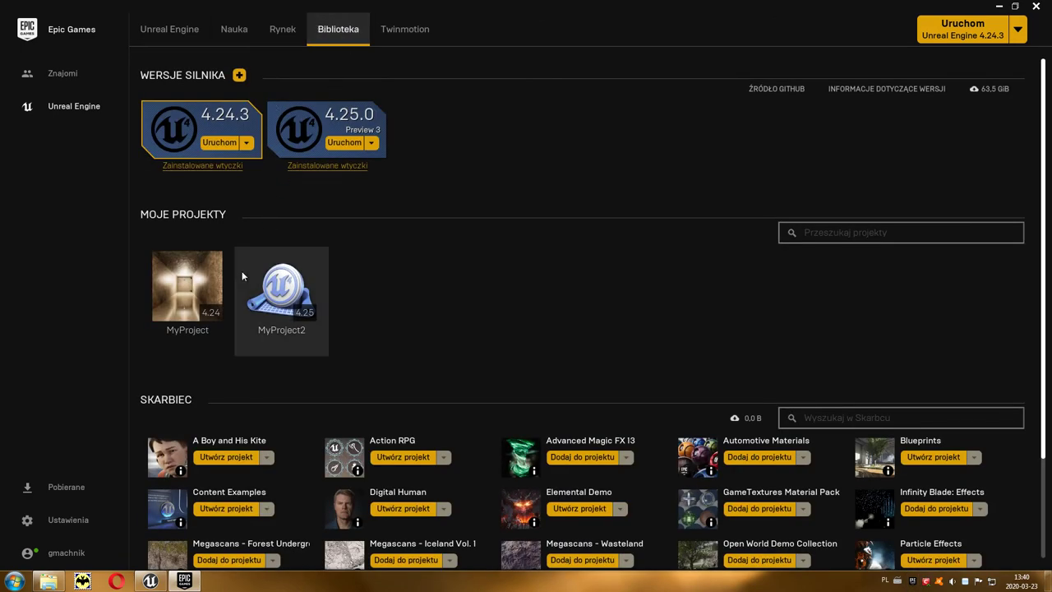
double_click(188, 304)
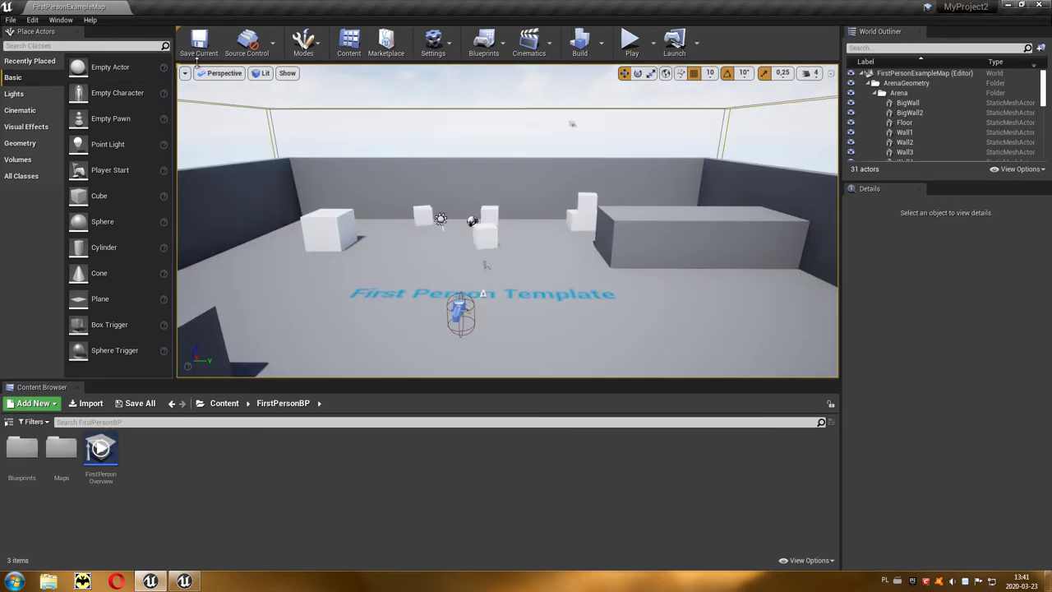
left_click(322, 51)
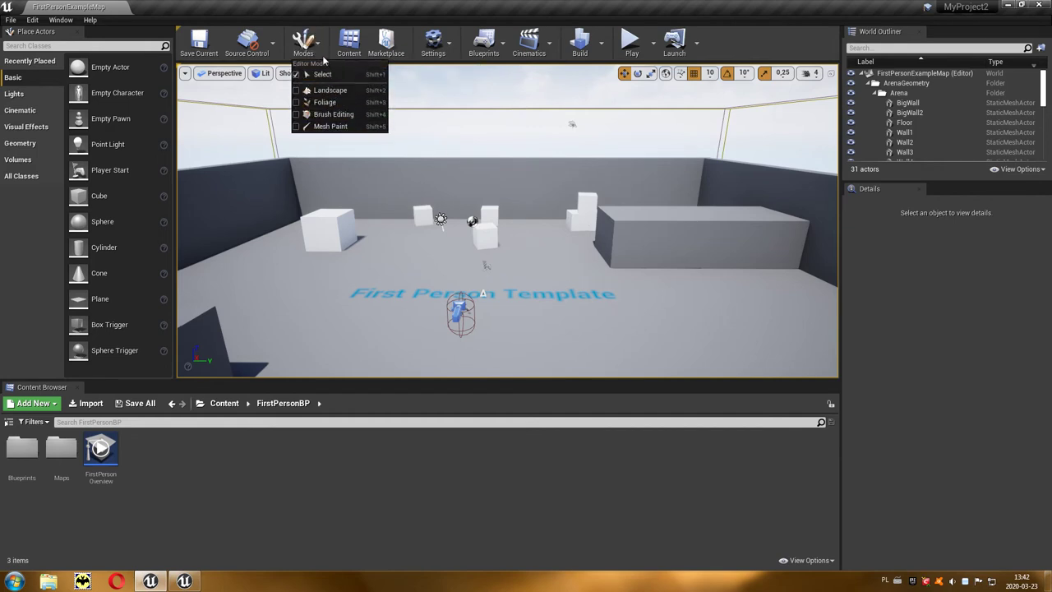
- In the old project's editor, open NewMap from the Maps folder, then return to the Content root
left_click(321, 51)
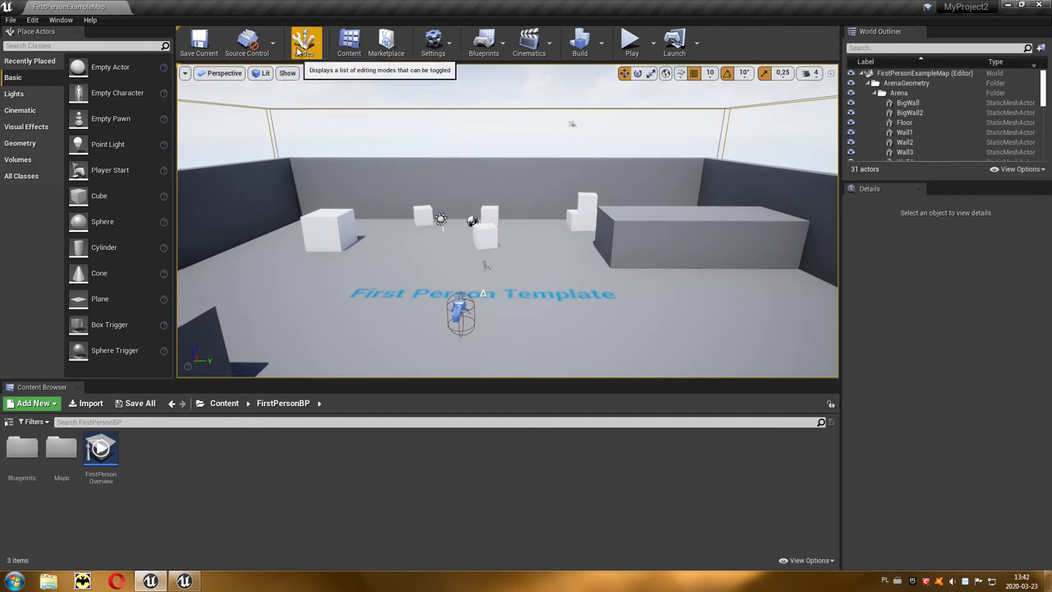
key("alt+Tab")
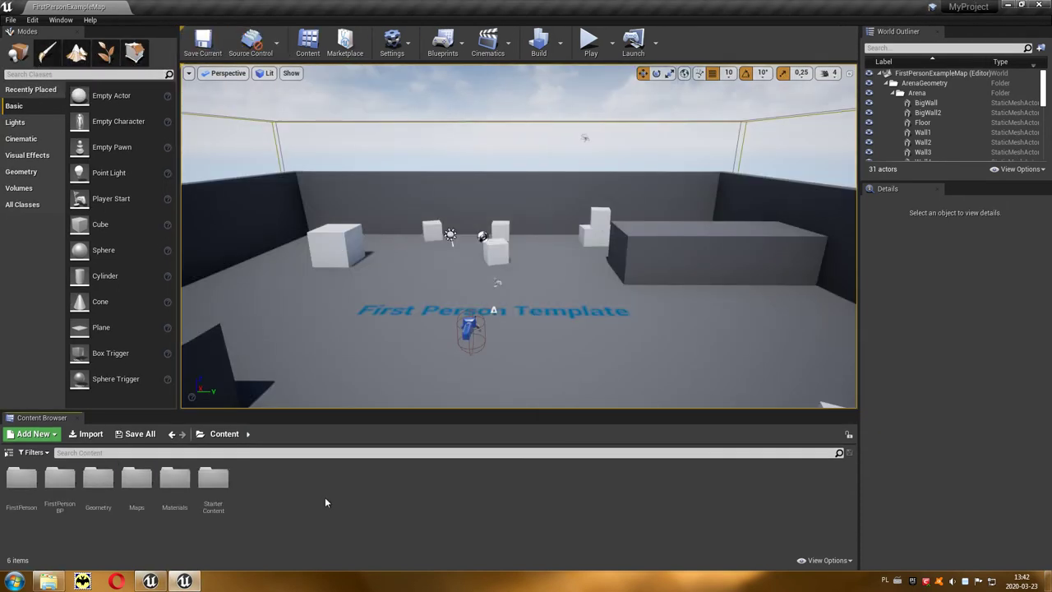
double_click(131, 483)
left_click(64, 491)
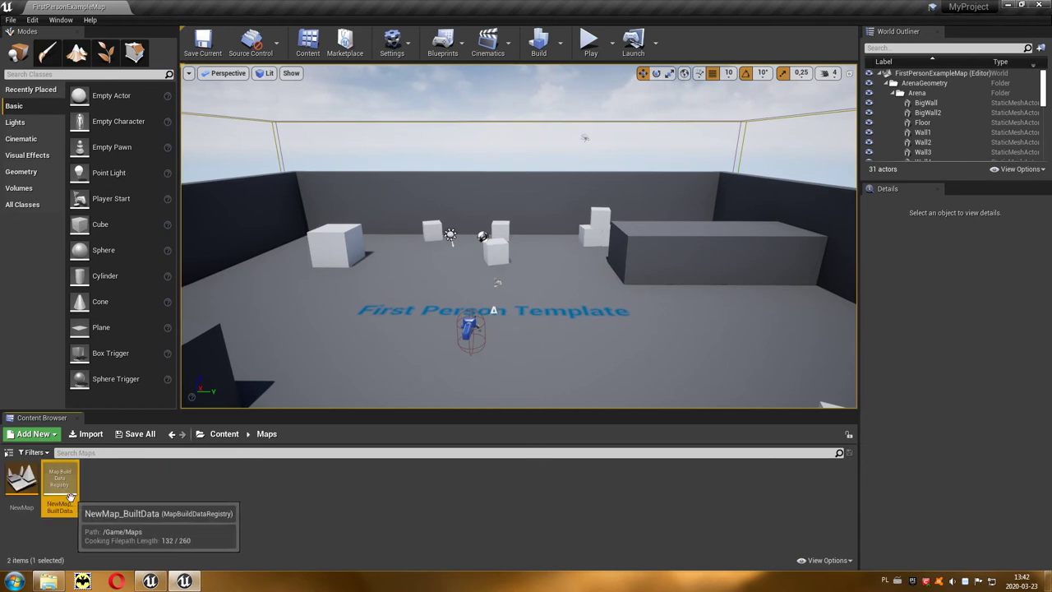
double_click(25, 484)
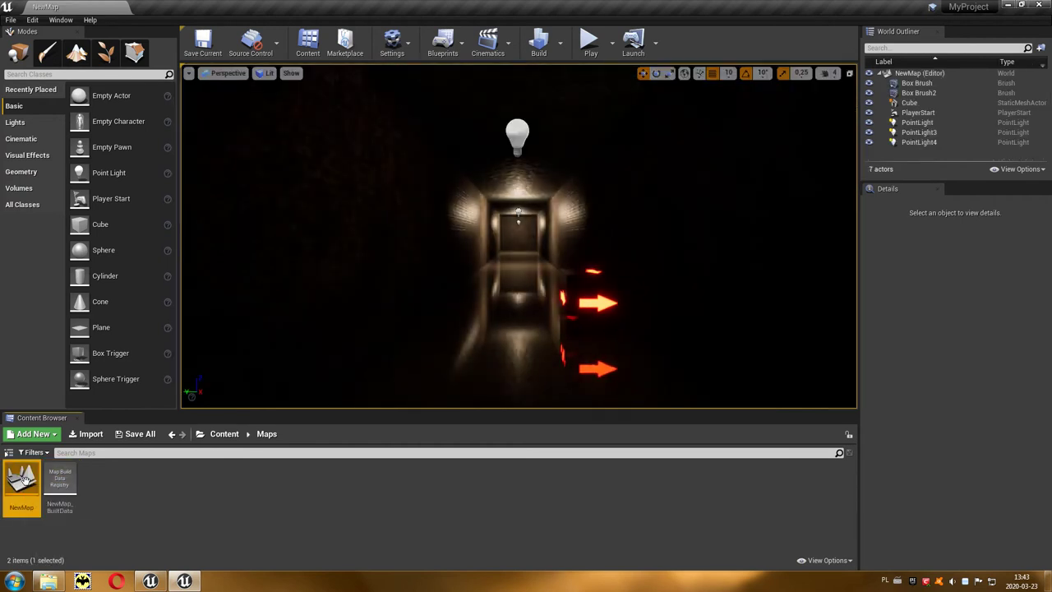
left_click(224, 434)
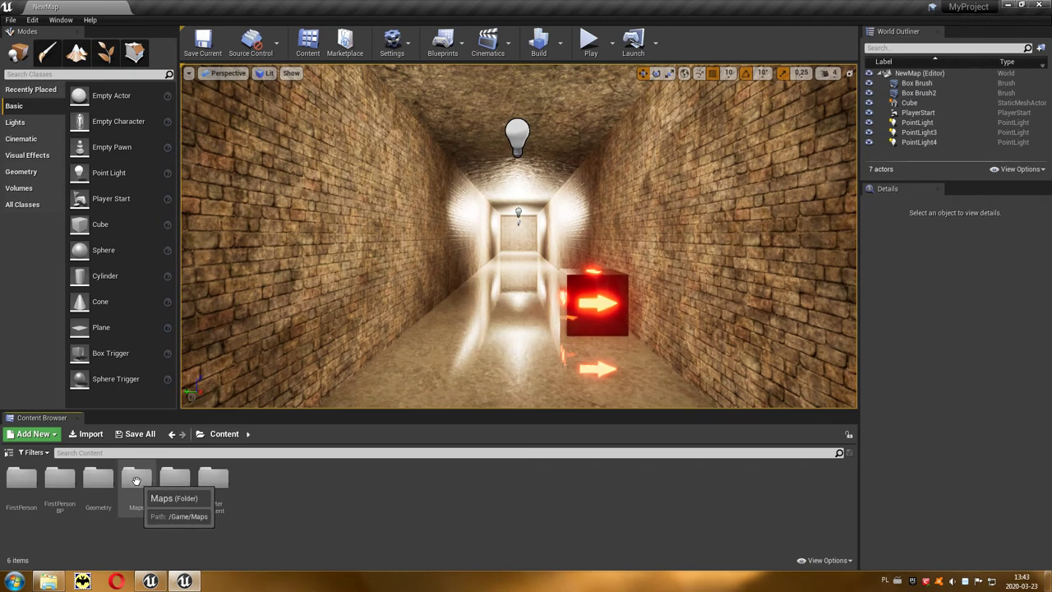
- Choose Migrate on the Maps folder to list NewMap and its materials and textures
right_click(136, 482)
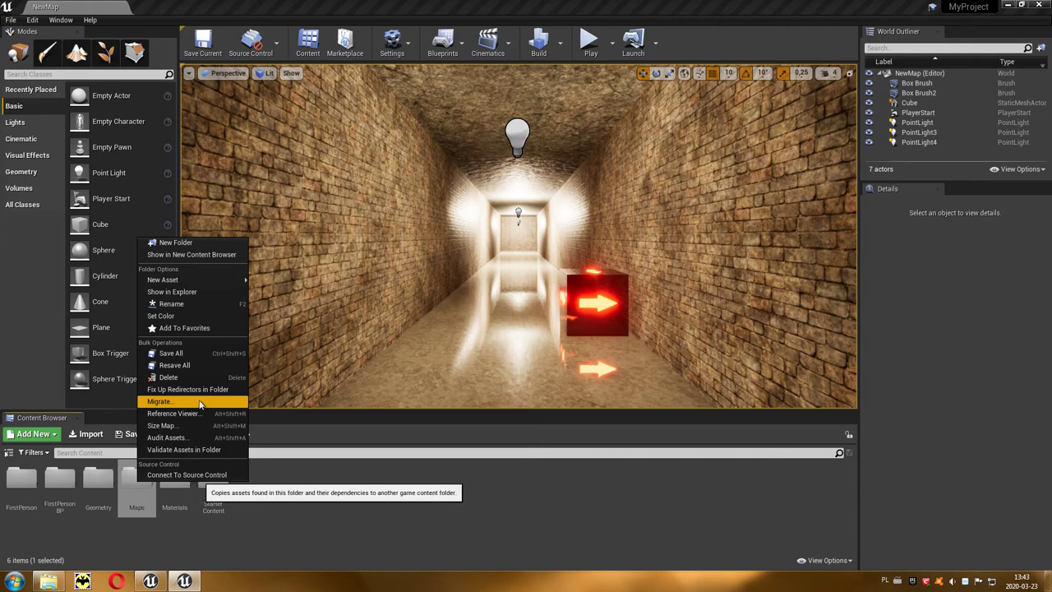
left_click(200, 403)
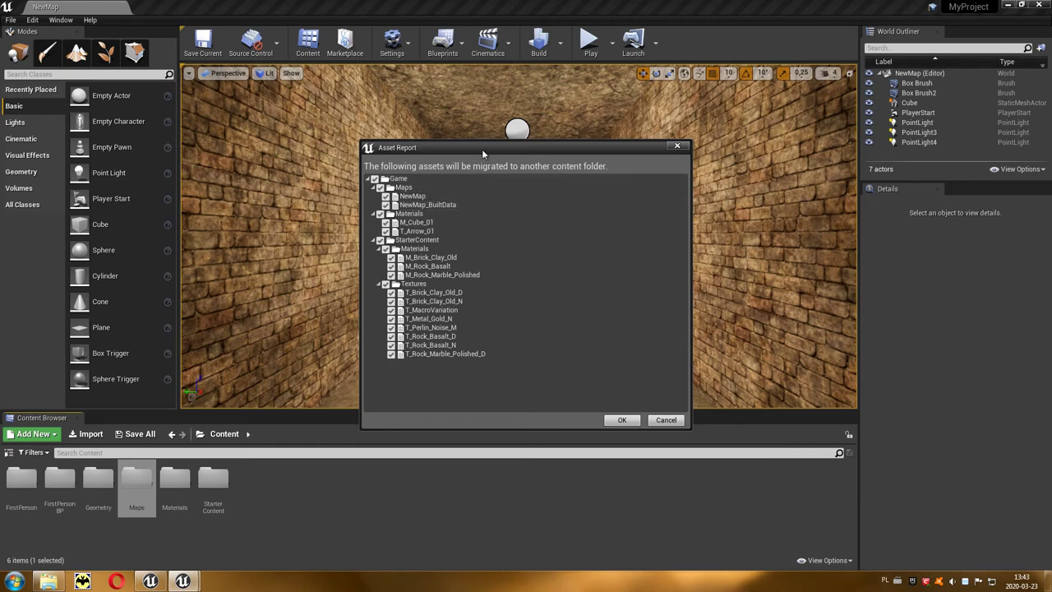
left_click_drag(483, 154, 345, 162)
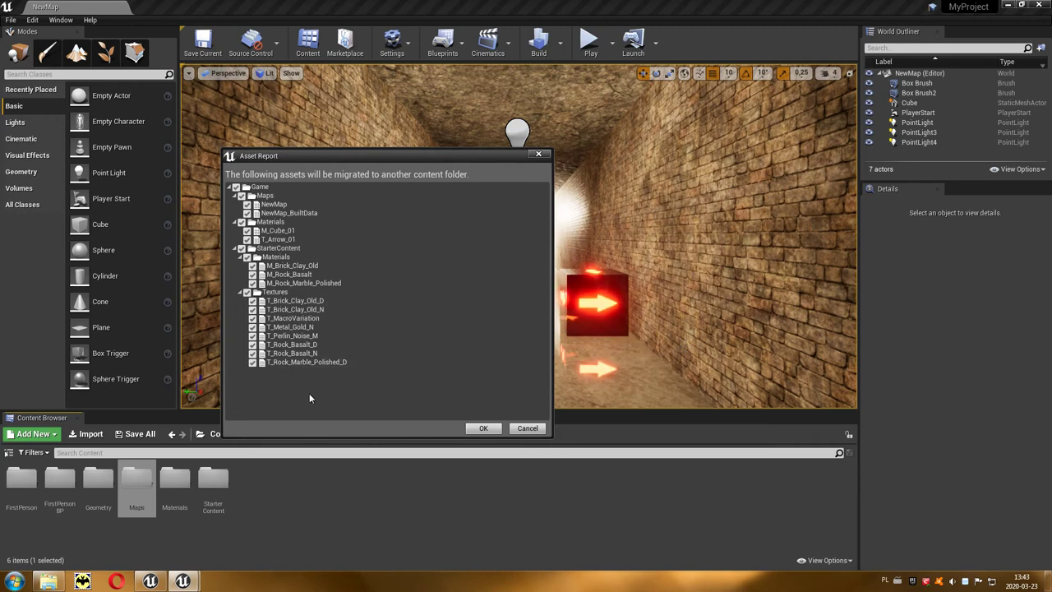
- Confirm the asset report and migrate into ProjektowaniePoziomow > MyProject2 > Content
left_click(482, 429)
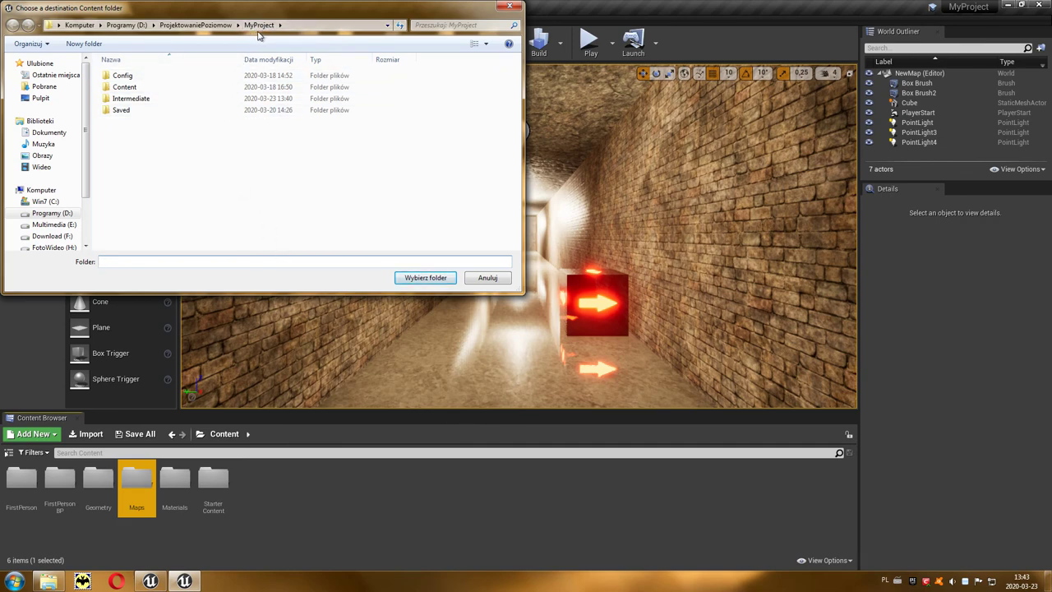
left_click(214, 28)
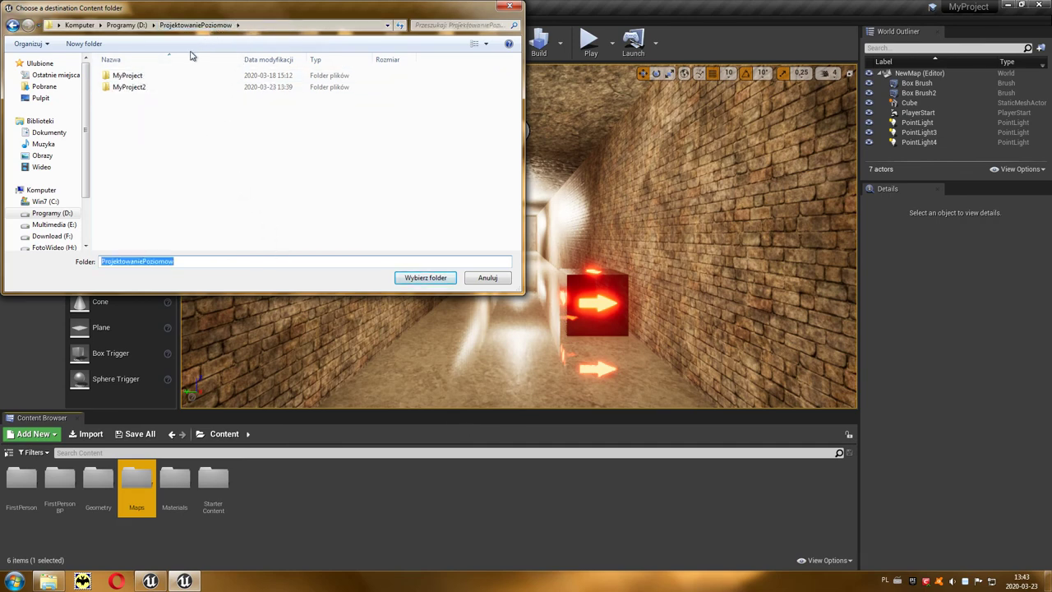
double_click(124, 87)
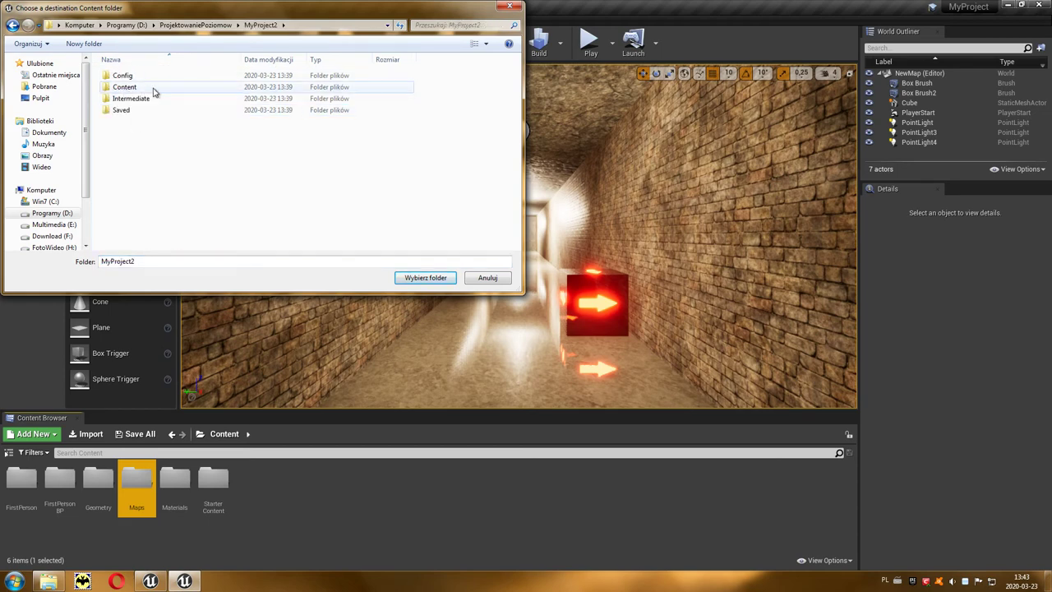
double_click(142, 89)
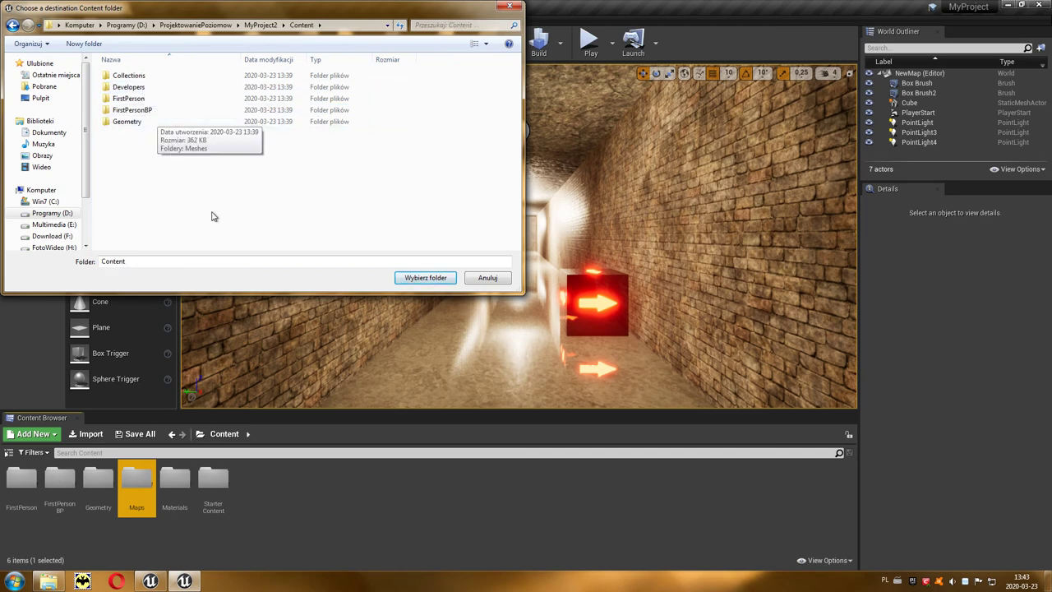
left_click(410, 280)
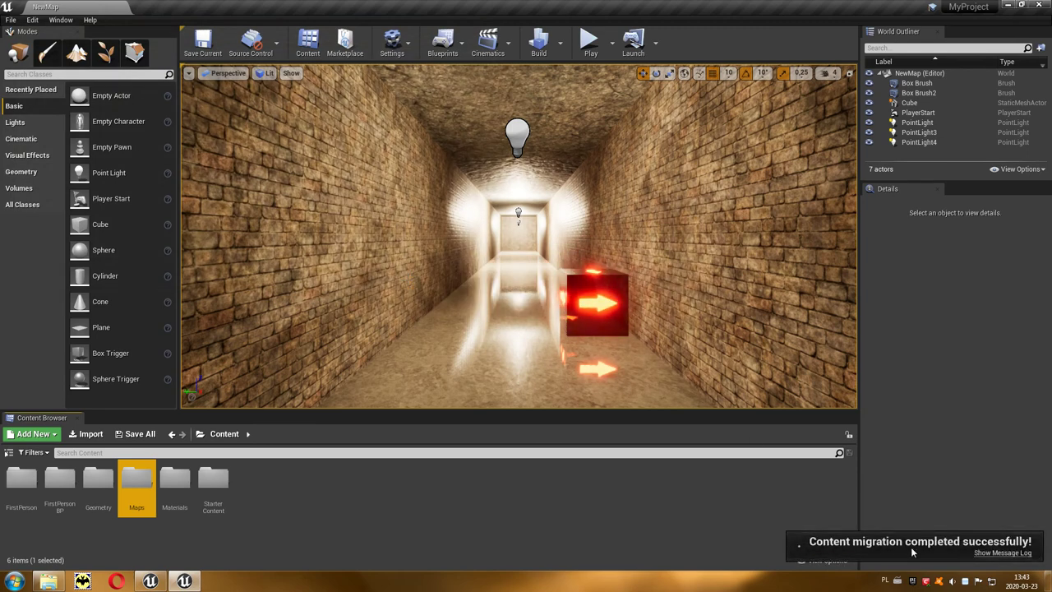
left_click(151, 582)
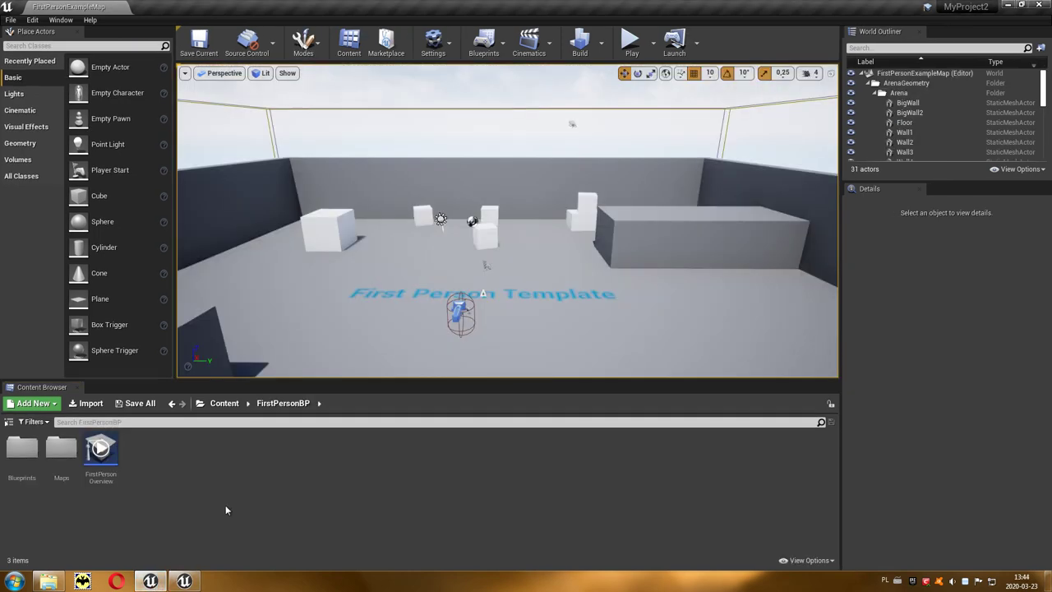
- In MyProject2, check StarterContent > Materials, then open NewMap from Content > Maps
left_click(219, 404)
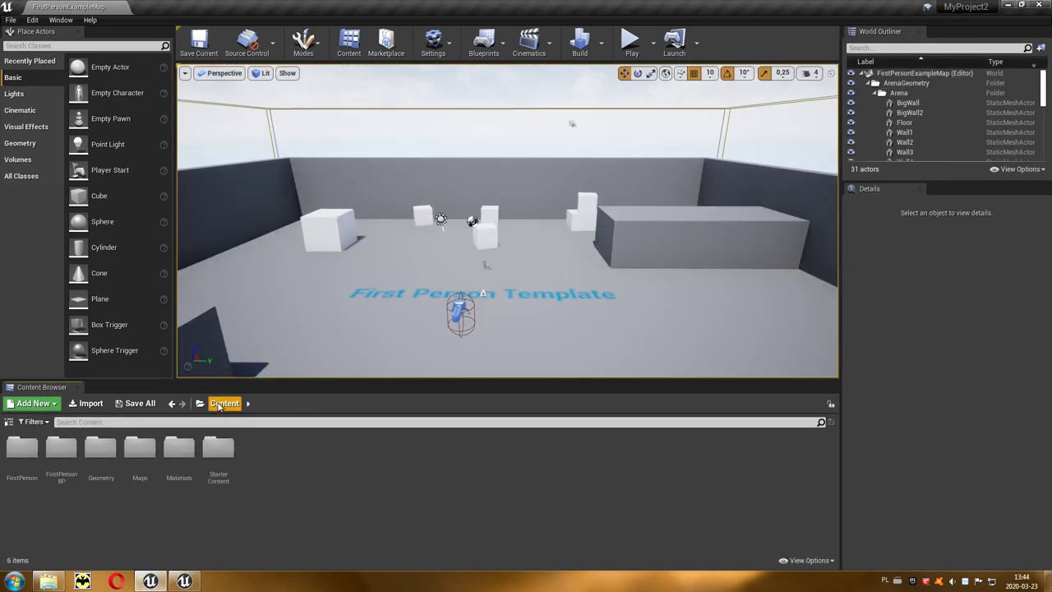
double_click(218, 449)
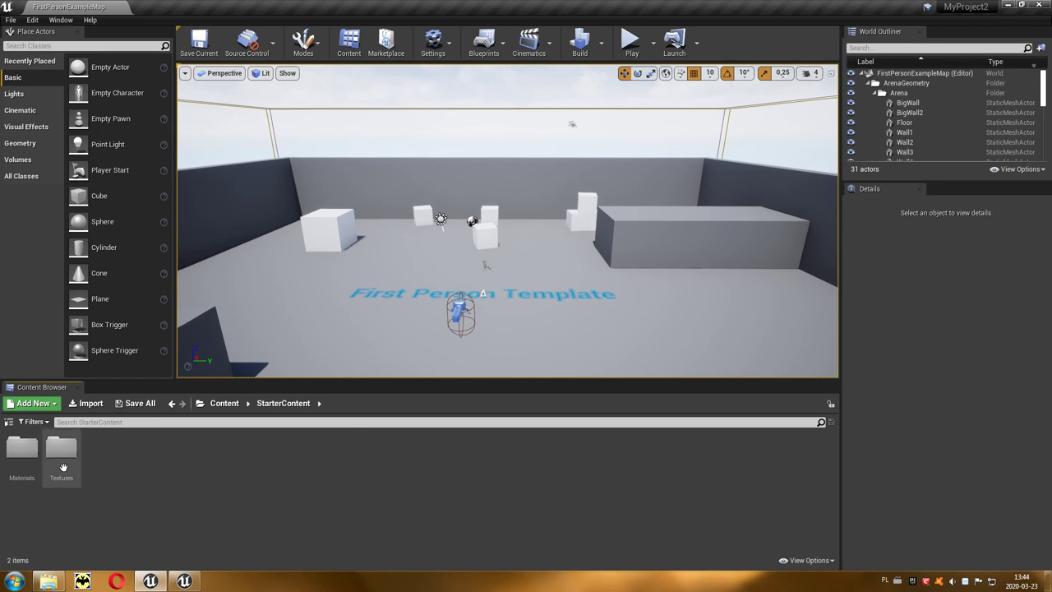
double_click(22, 450)
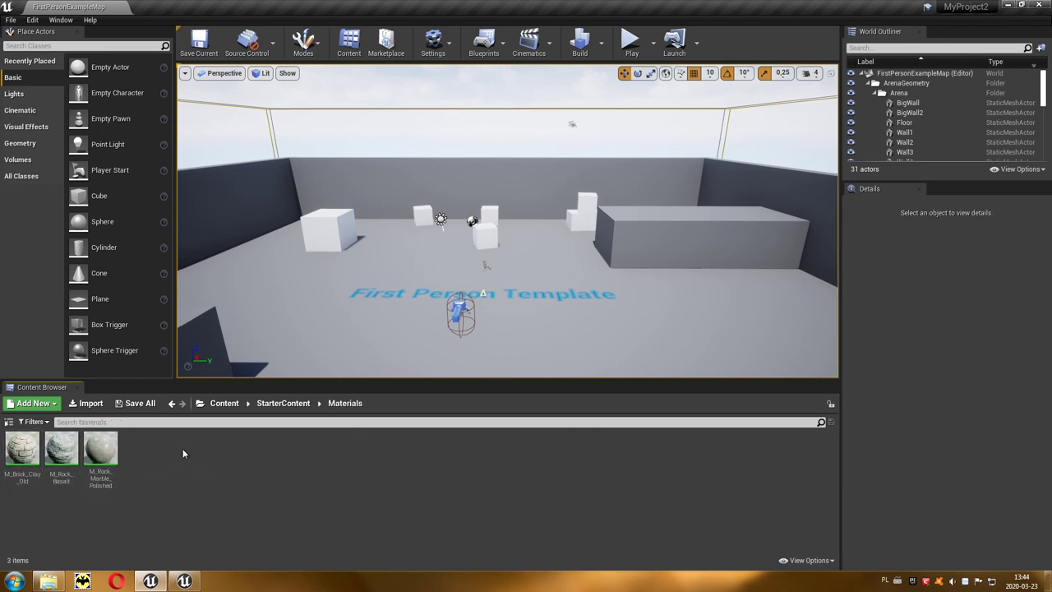
left_click(224, 404)
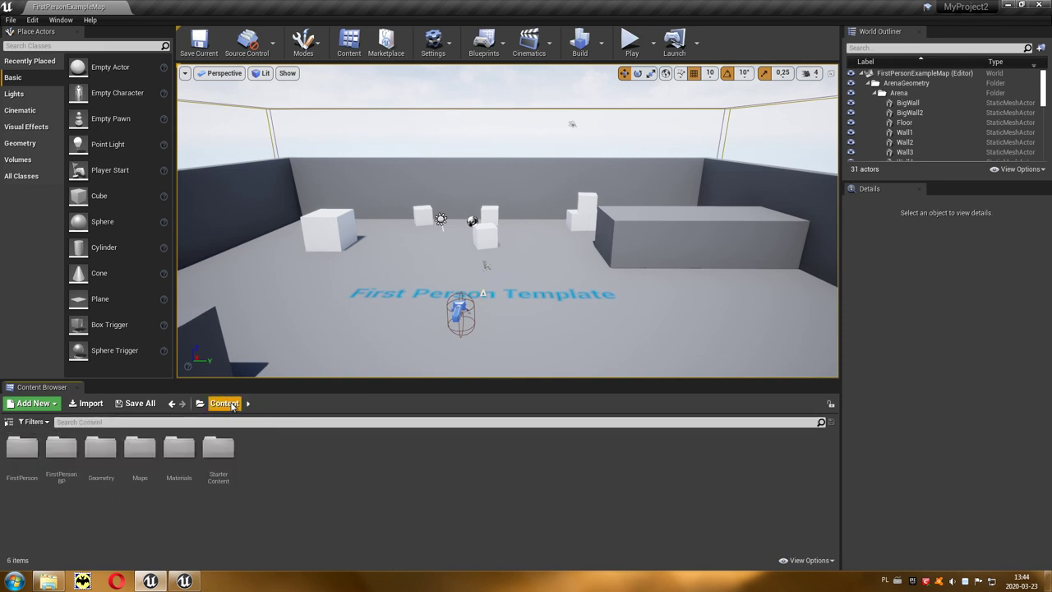
double_click(140, 451)
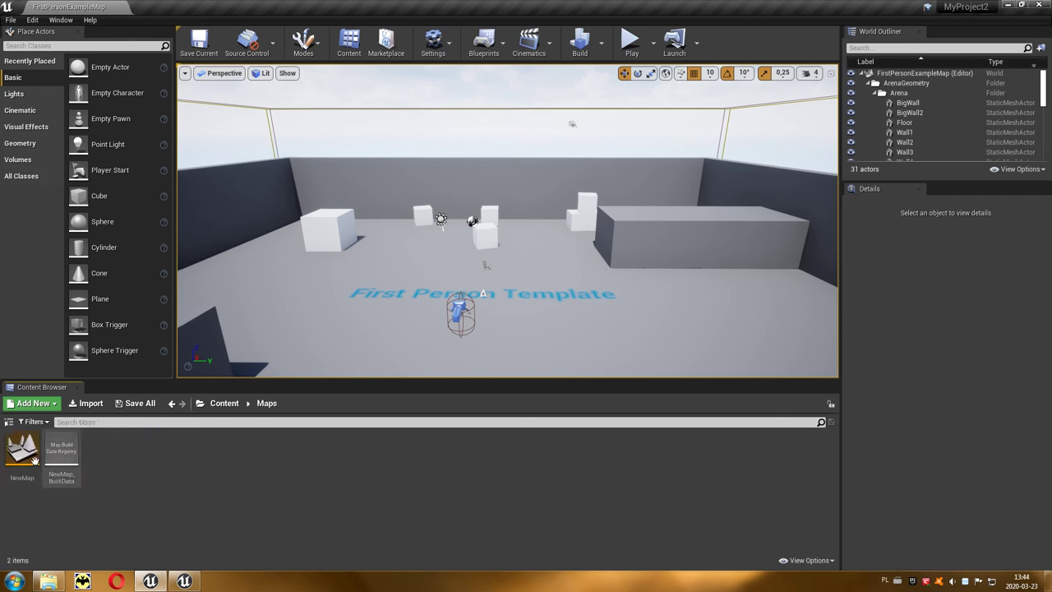
double_click(15, 452)
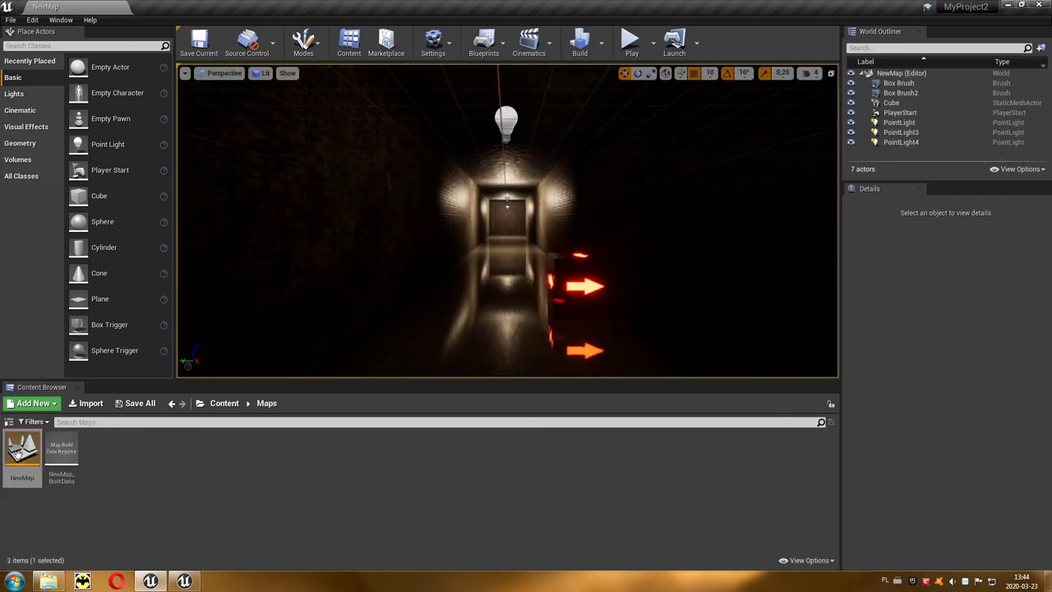